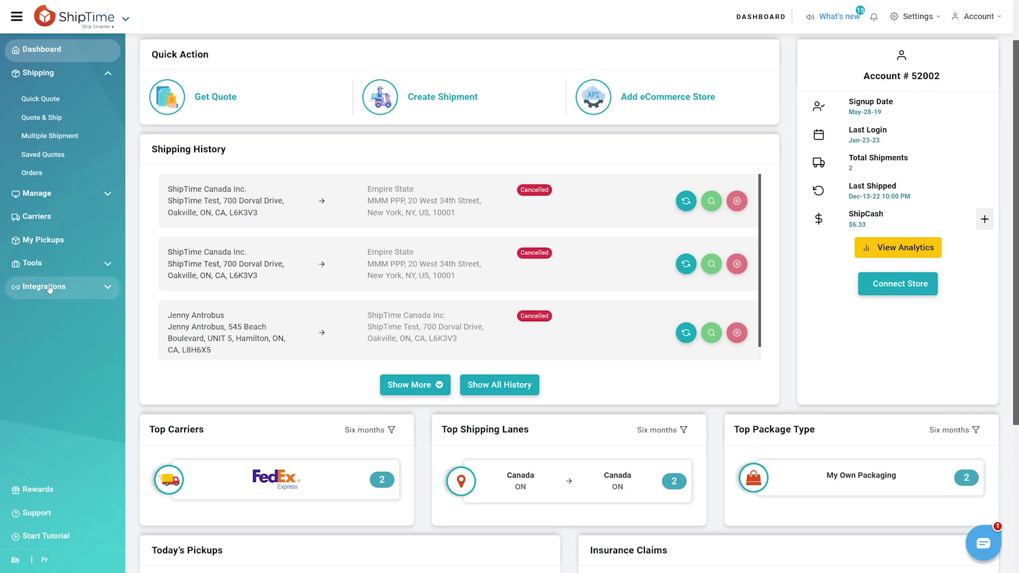
# Step: Go to Integrations and start a New Integration to see the supported store platforms
pyautogui.click(47, 288)
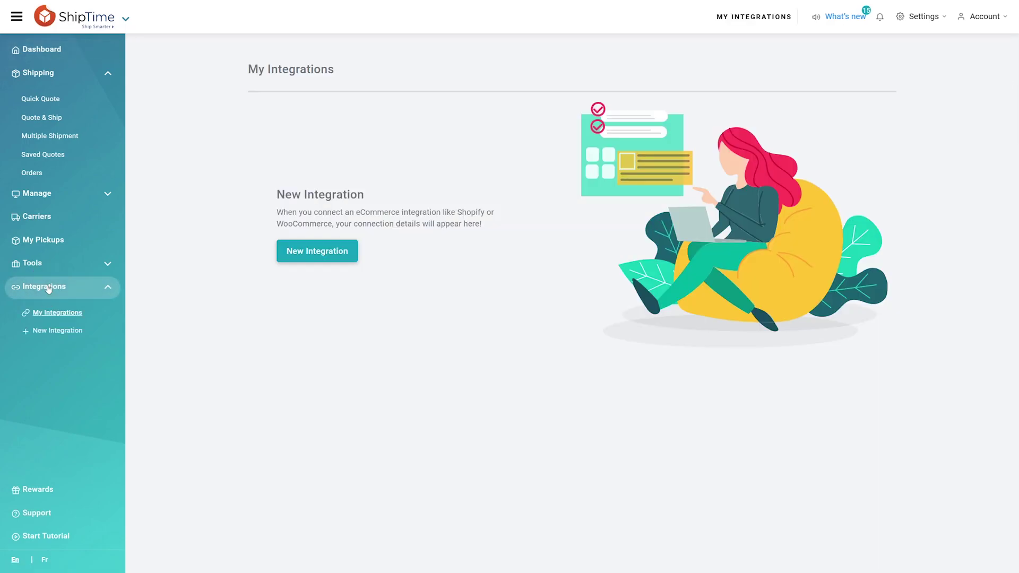
pyautogui.click(314, 254)
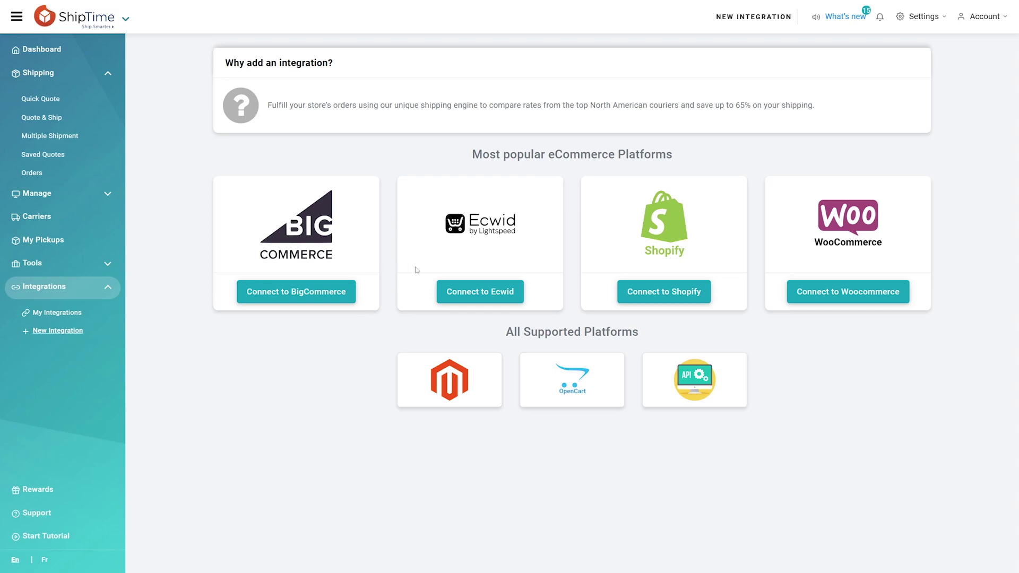
# Step: Choose Shopify, then add and install the ShipTime: Discounted Shipping app on the store
pyautogui.click(667, 299)
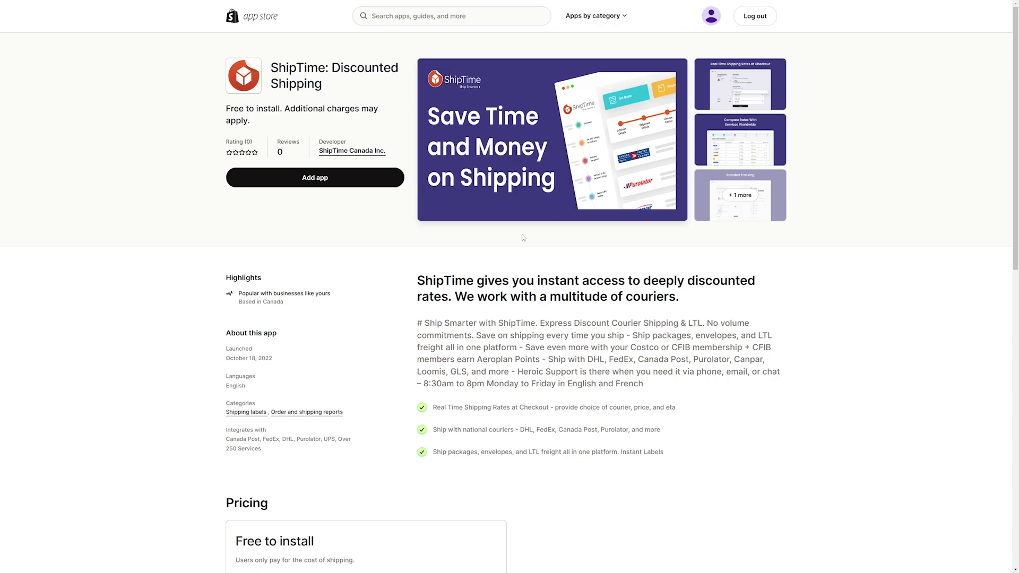
pyautogui.click(315, 181)
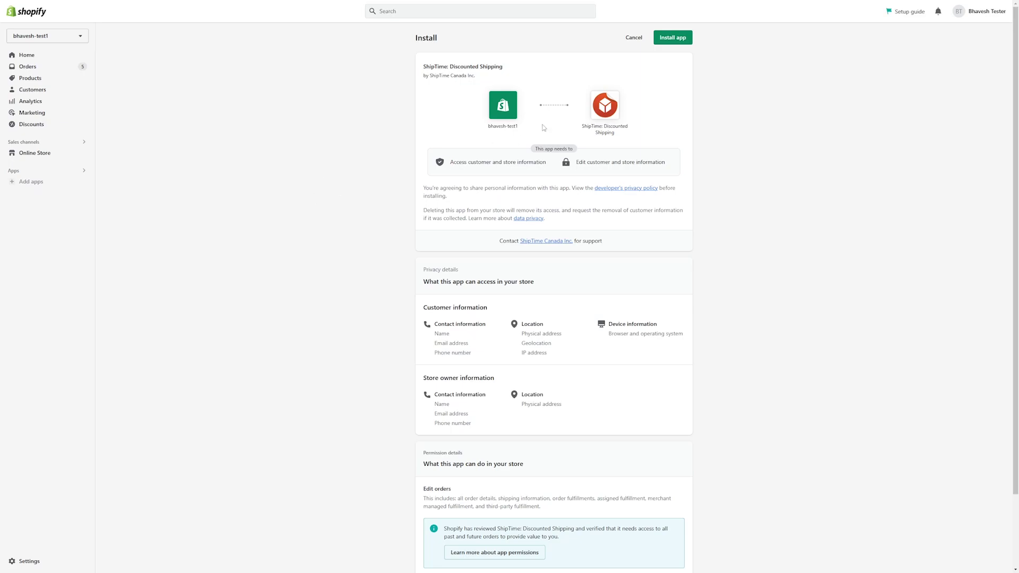
pyautogui.click(673, 48)
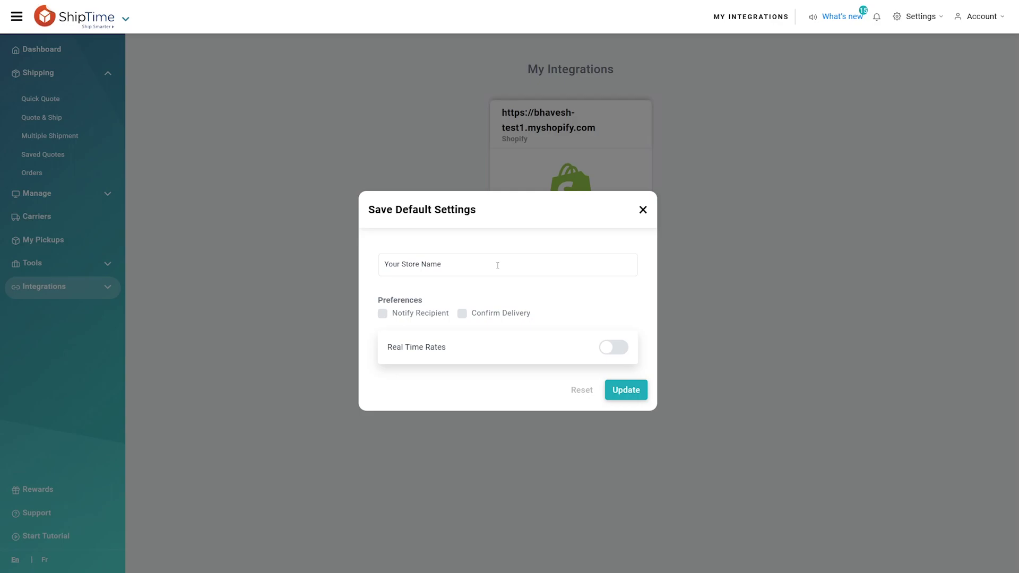
# Step: Enter Test1 as the store name in Save Default Settings
pyautogui.click(497, 266)
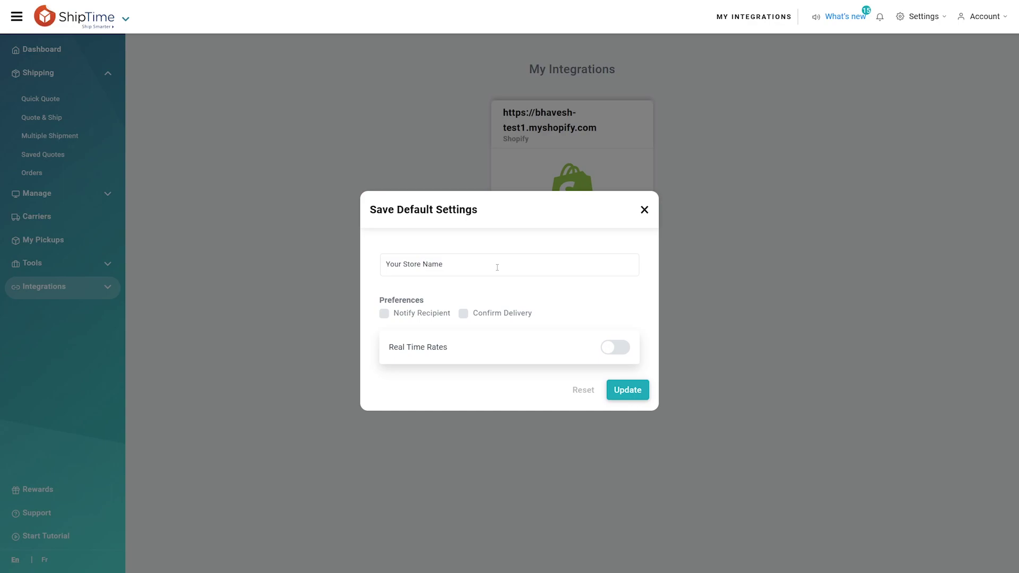
pyautogui.click(497, 267)
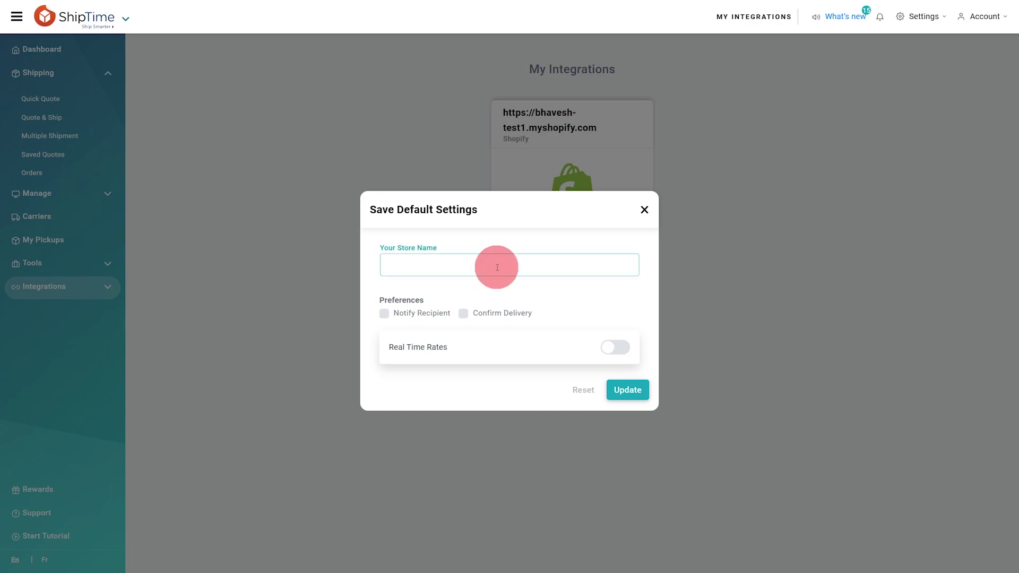
pyautogui.write('Test1')
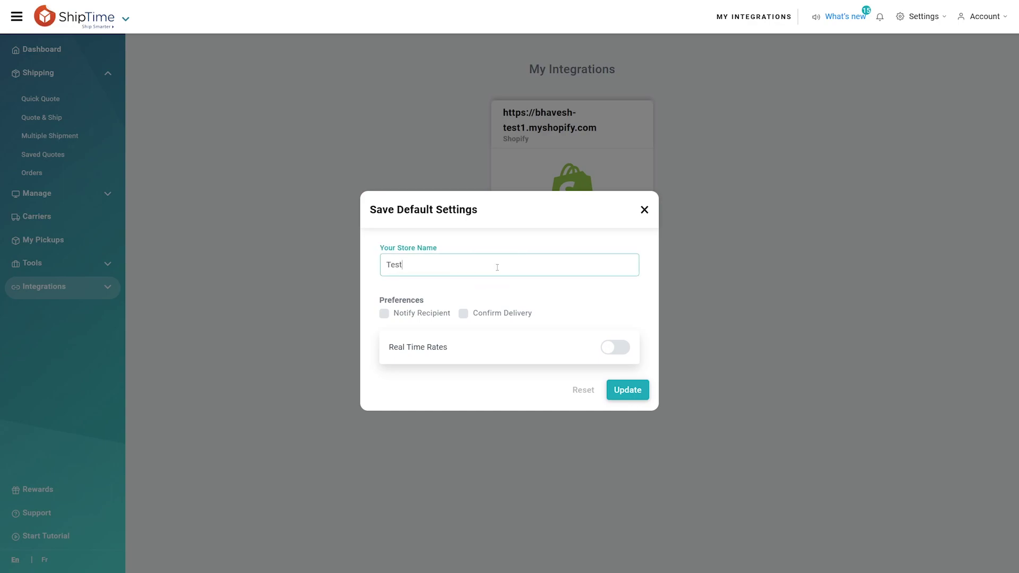
pyautogui.click(493, 290)
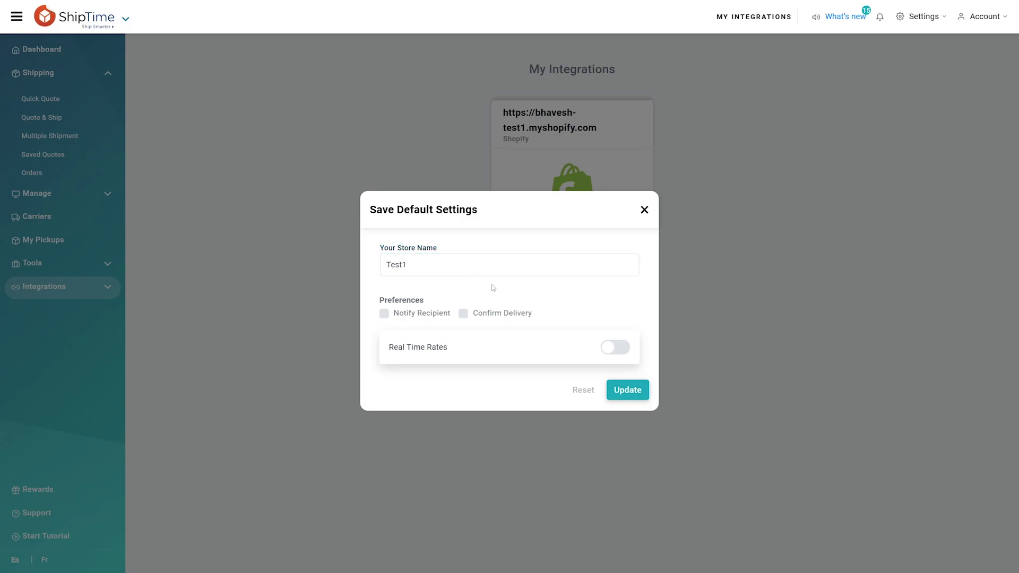
# Step: Toggle Notify Recipient and Confirm Delivery on and back off, leaving both unticked
pyautogui.click(404, 314)
pyautogui.click(404, 314)
pyautogui.click(465, 315)
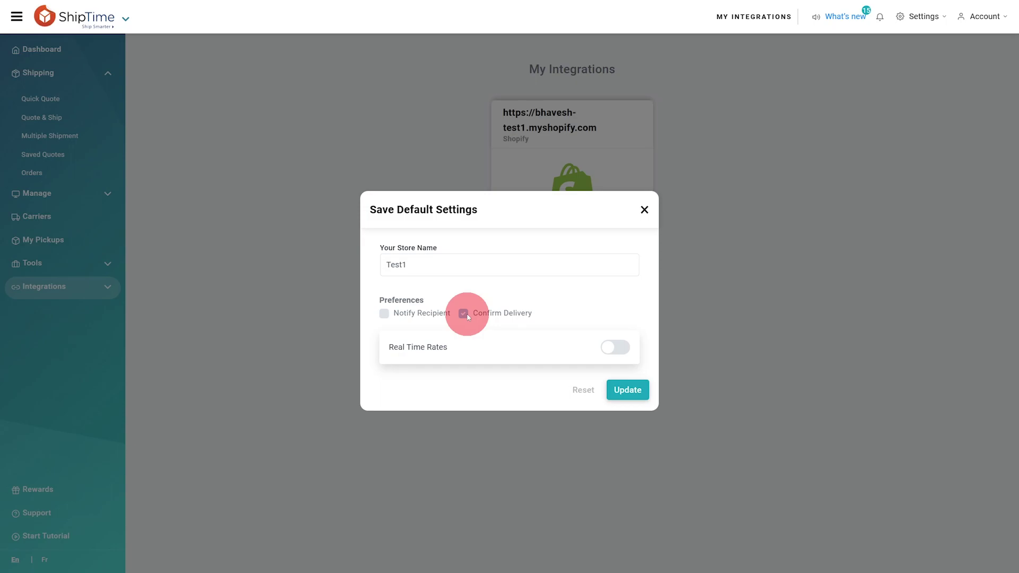
pyautogui.click(465, 315)
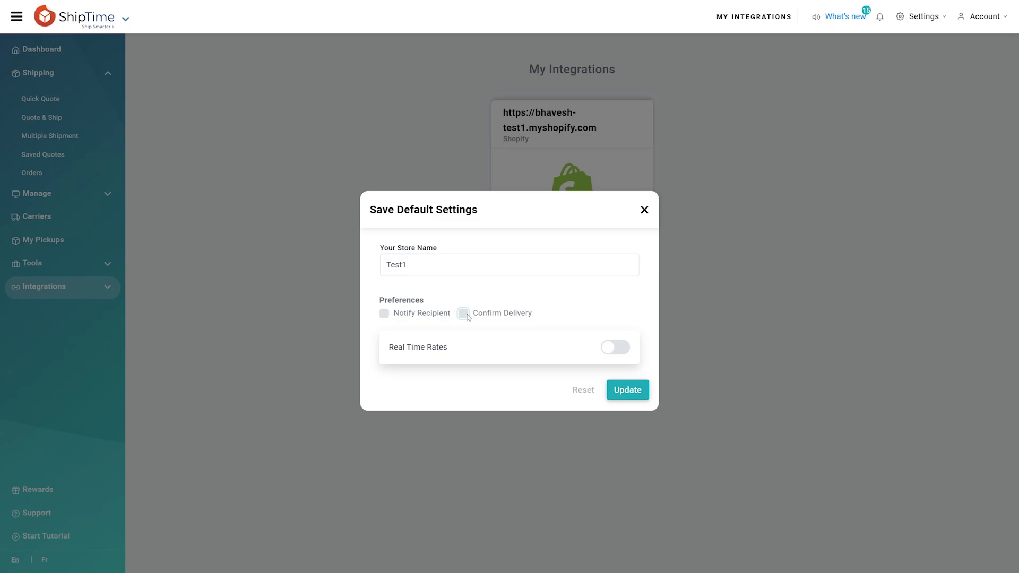
# Step: Switch on Real Time Rates, leaving the default box length, width and height blank
pyautogui.click(417, 346)
pyautogui.click(417, 348)
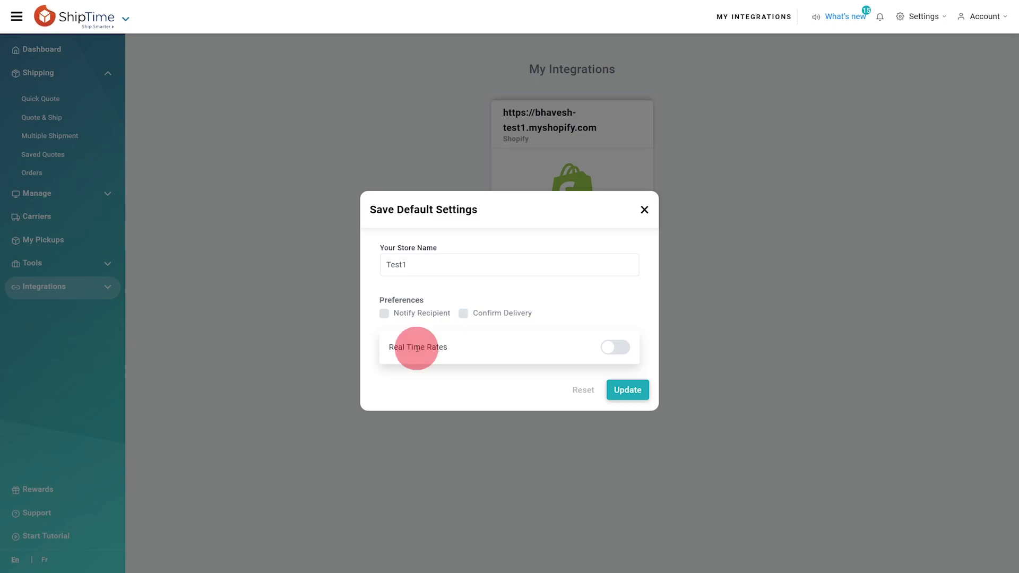
pyautogui.click(614, 348)
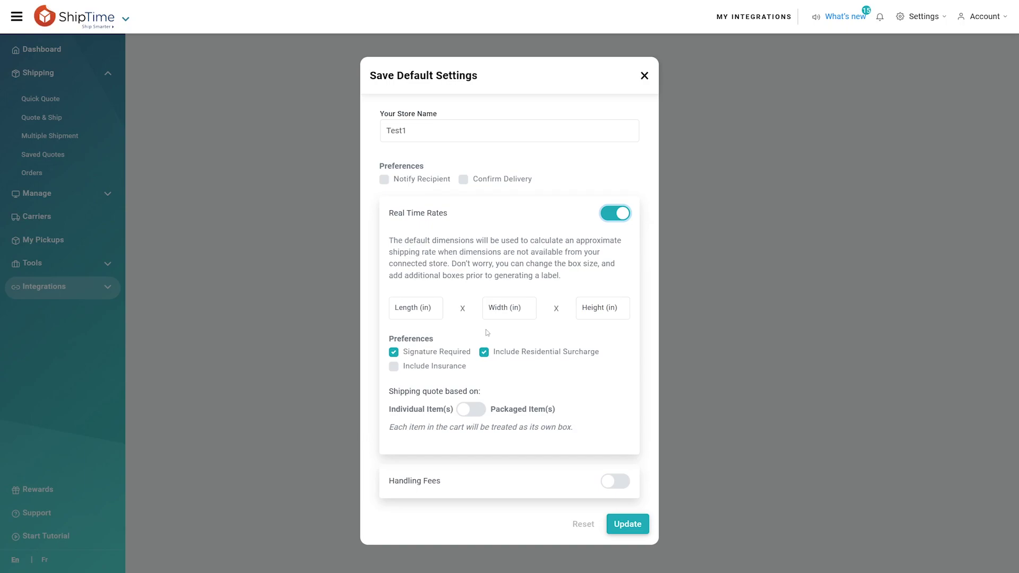
pyautogui.click(415, 307)
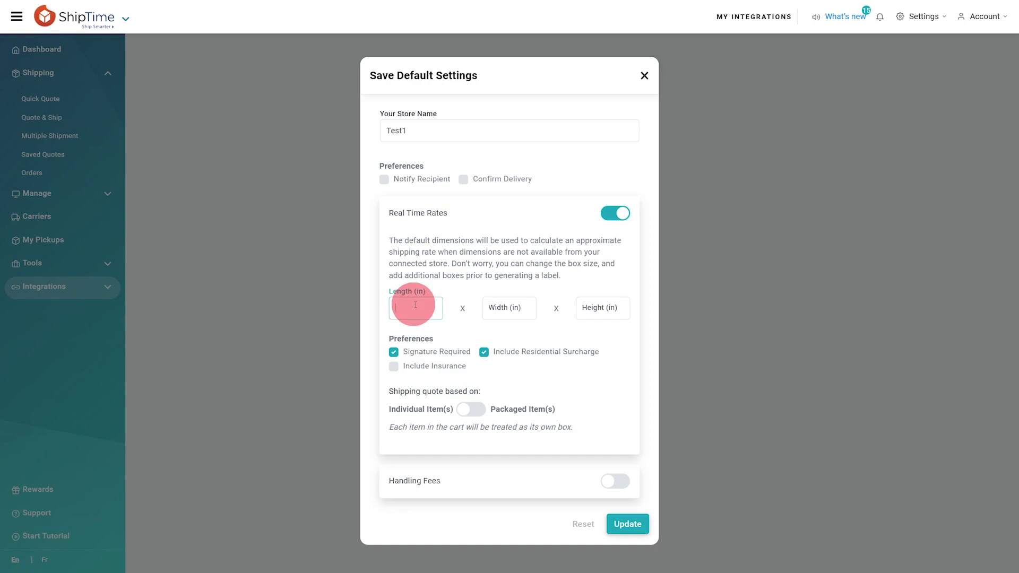
pyautogui.click(507, 309)
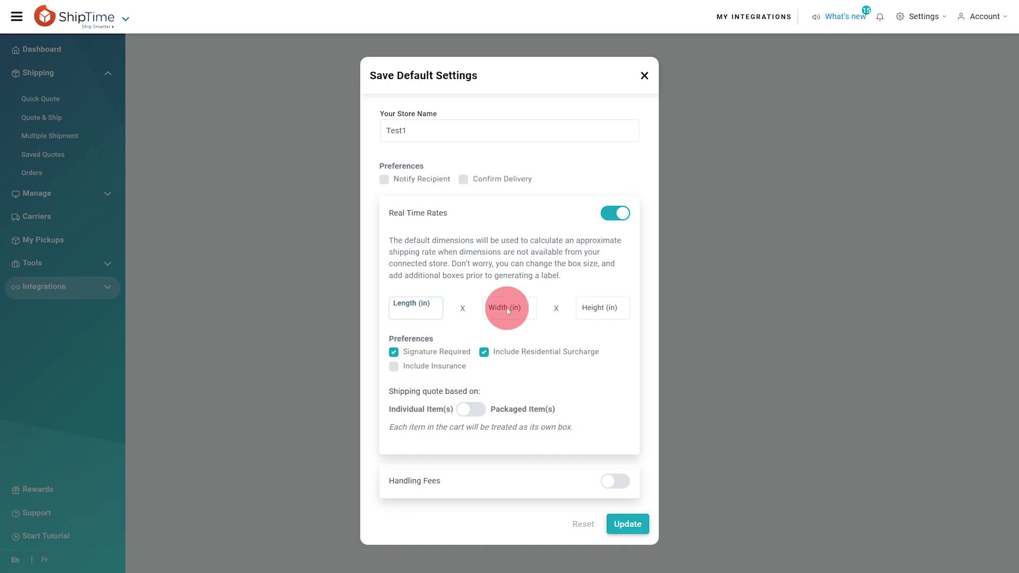
pyautogui.click(595, 308)
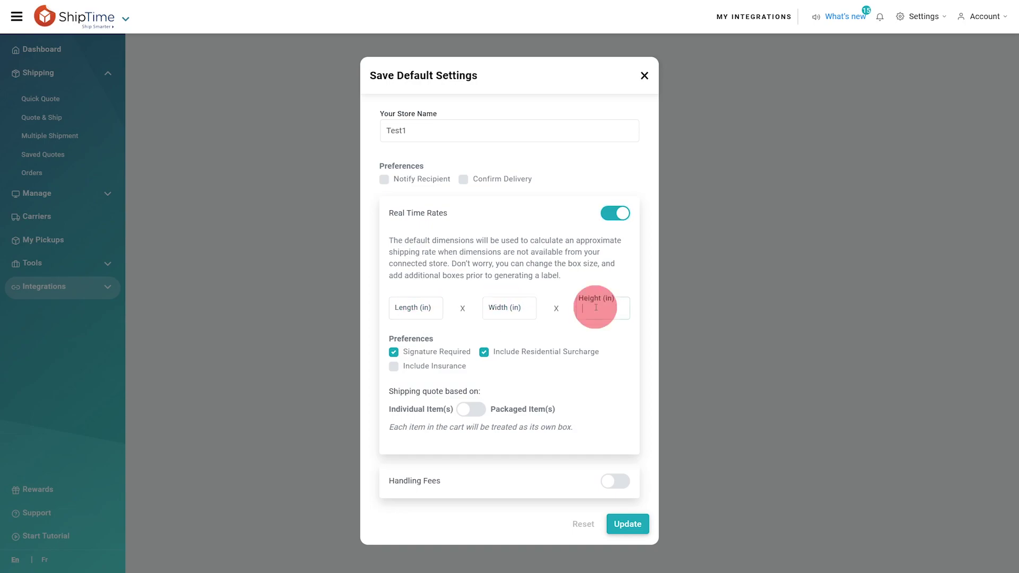
pyautogui.click(502, 333)
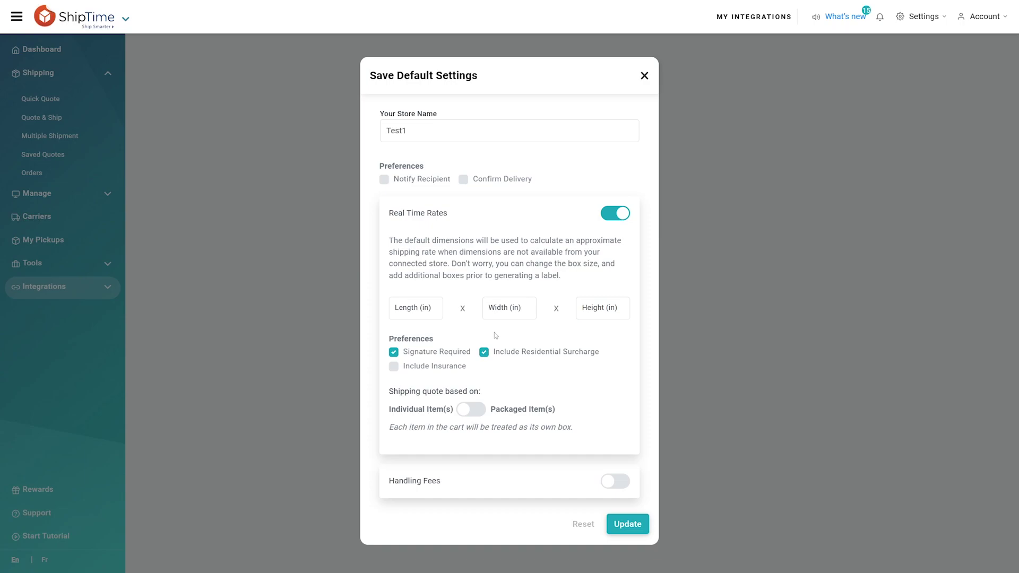
# Step: Switch 'Shipping quote based on' from Individual to Packaged Item(s)
pyautogui.click(410, 338)
pyautogui.click(430, 395)
pyautogui.click(426, 409)
pyautogui.click(426, 409)
pyautogui.click(471, 410)
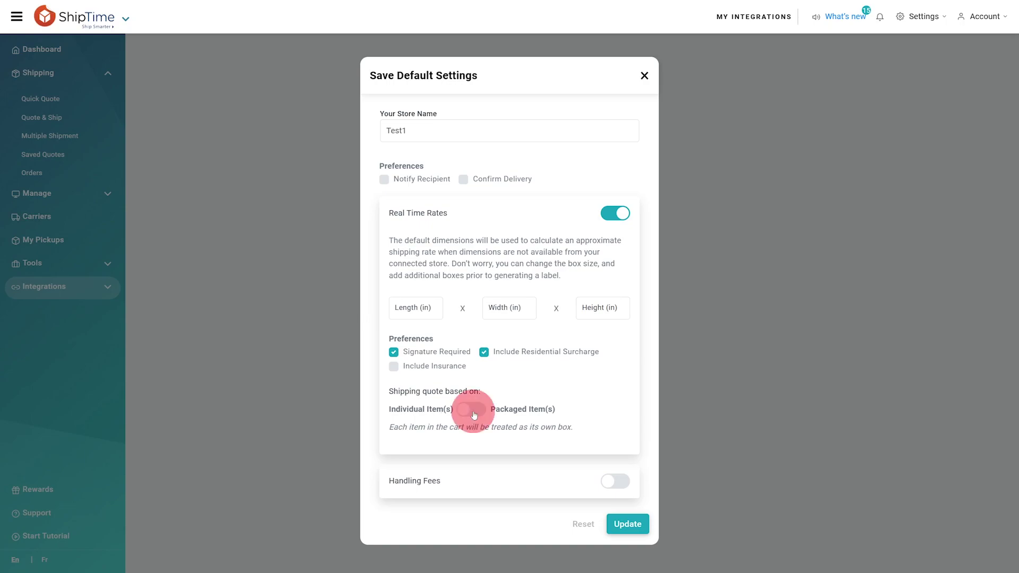
pyautogui.click(519, 403)
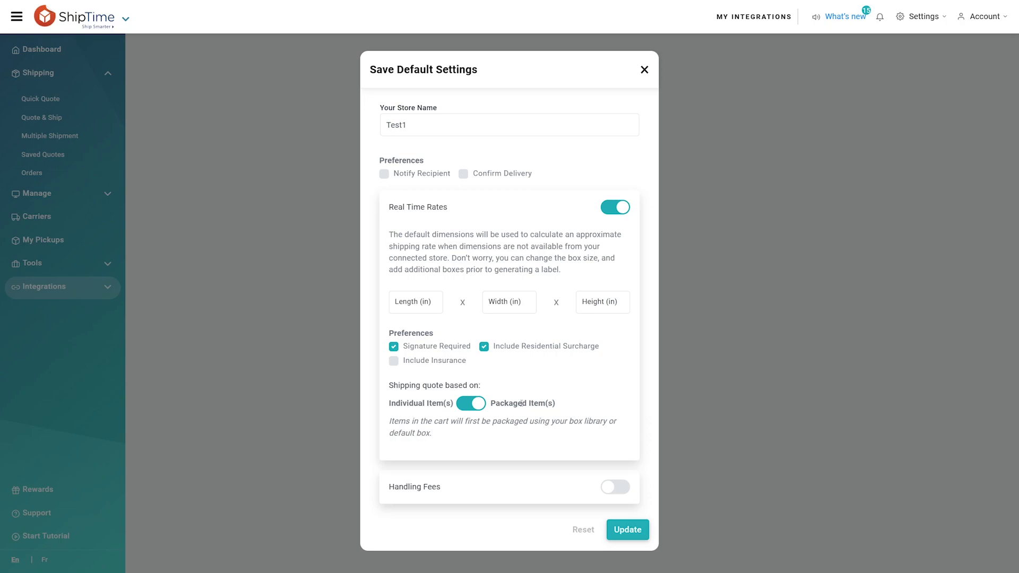
# Step: Switch on Handling Fees in the default settings
pyautogui.click(416, 485)
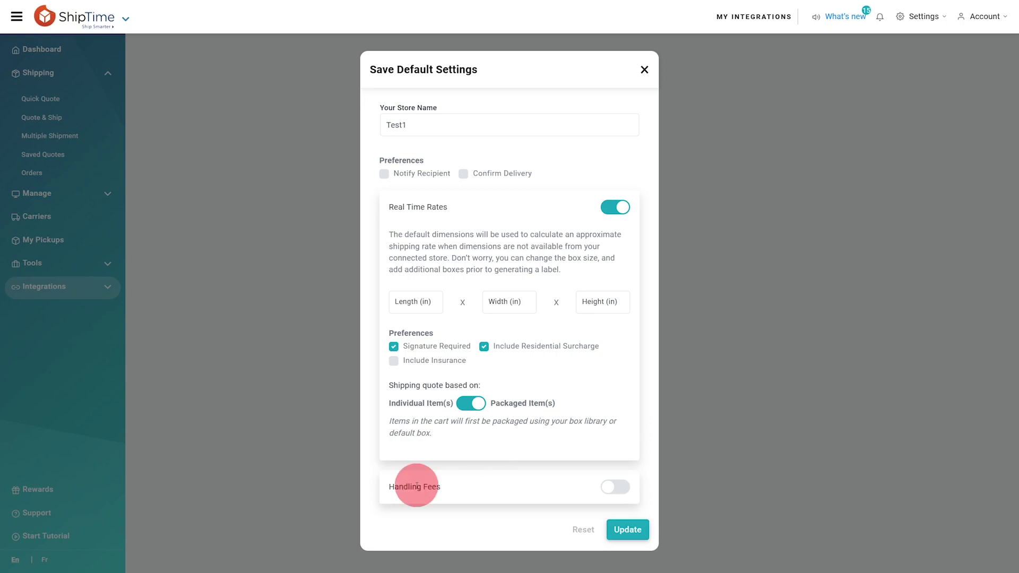
pyautogui.click(615, 488)
pyautogui.scroll(-3, 615, 489)
# Step: Set the handling fee to be added to shipping as a dollar amount
pyautogui.click(614, 438)
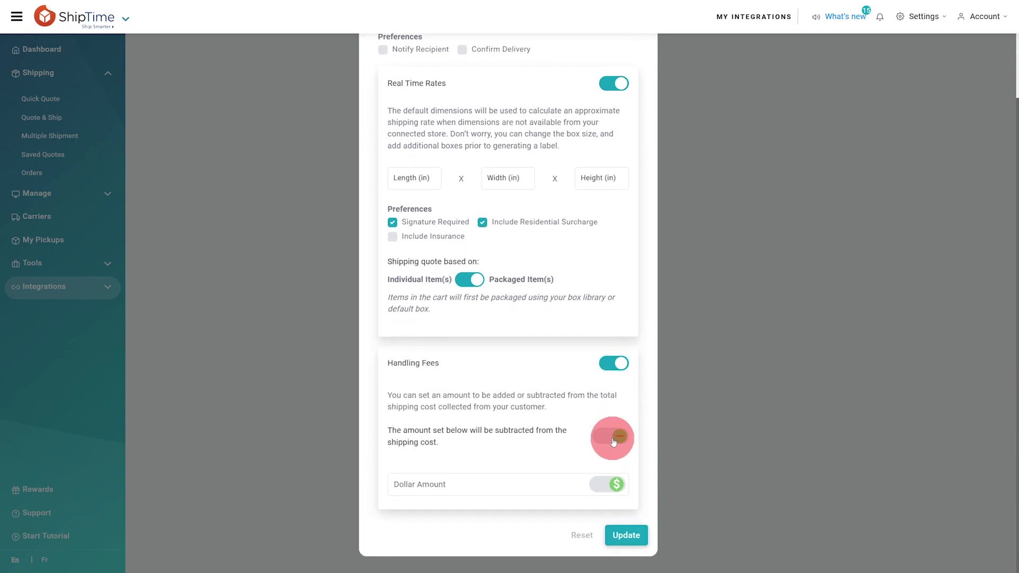
pyautogui.click(613, 439)
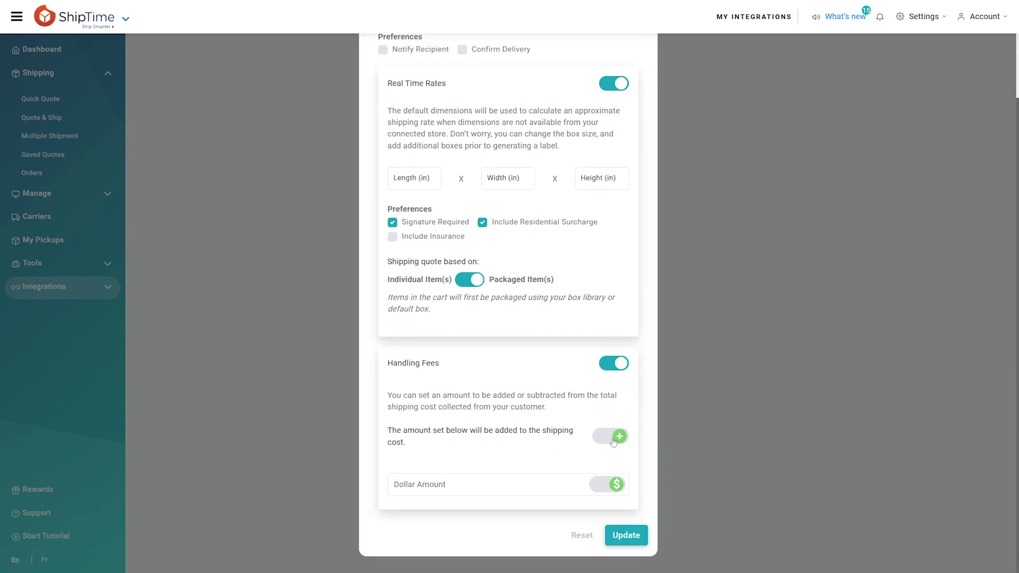
pyautogui.click(613, 440)
pyautogui.click(612, 439)
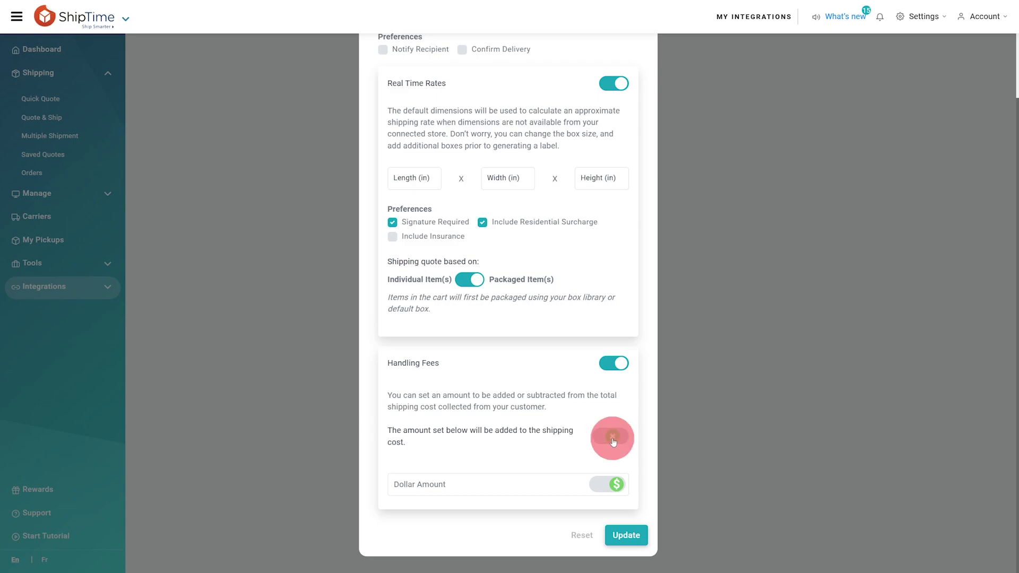
pyautogui.click(606, 486)
pyautogui.click(606, 490)
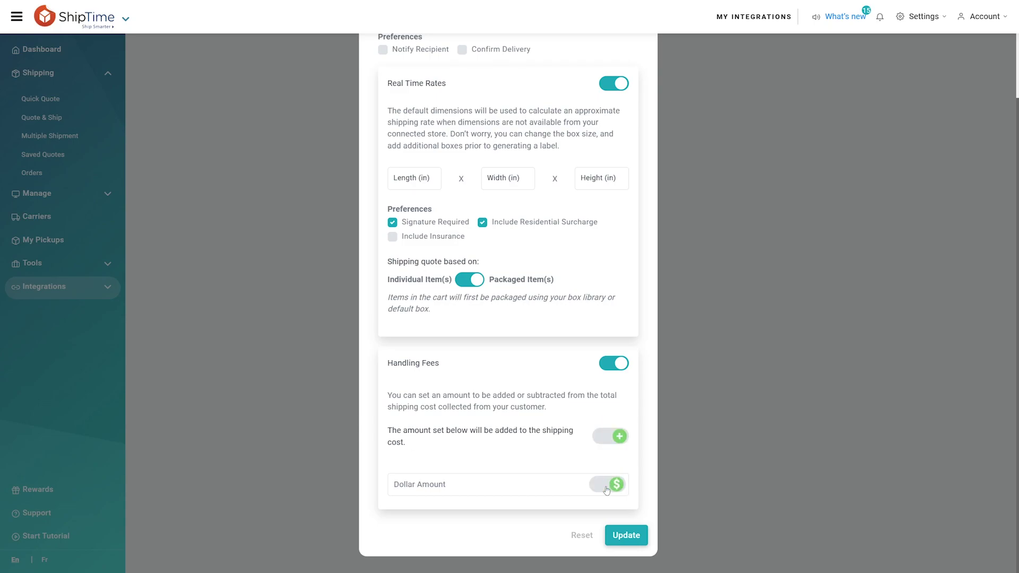
pyautogui.click(606, 489)
pyautogui.click(606, 489)
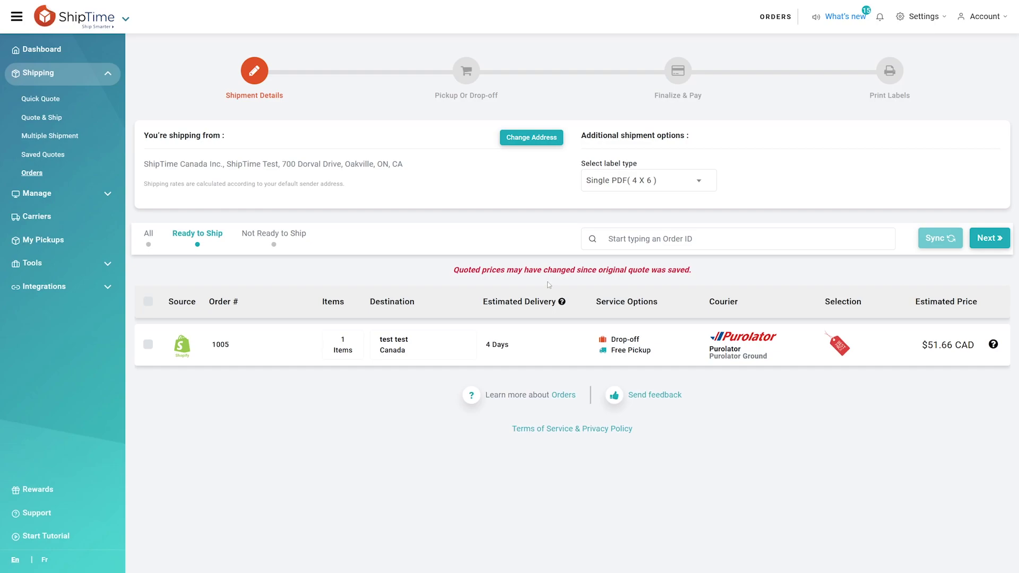
# Step: View the synced Shopify products, then the Boxes page listing five custom boxes
pyautogui.click(924, 17)
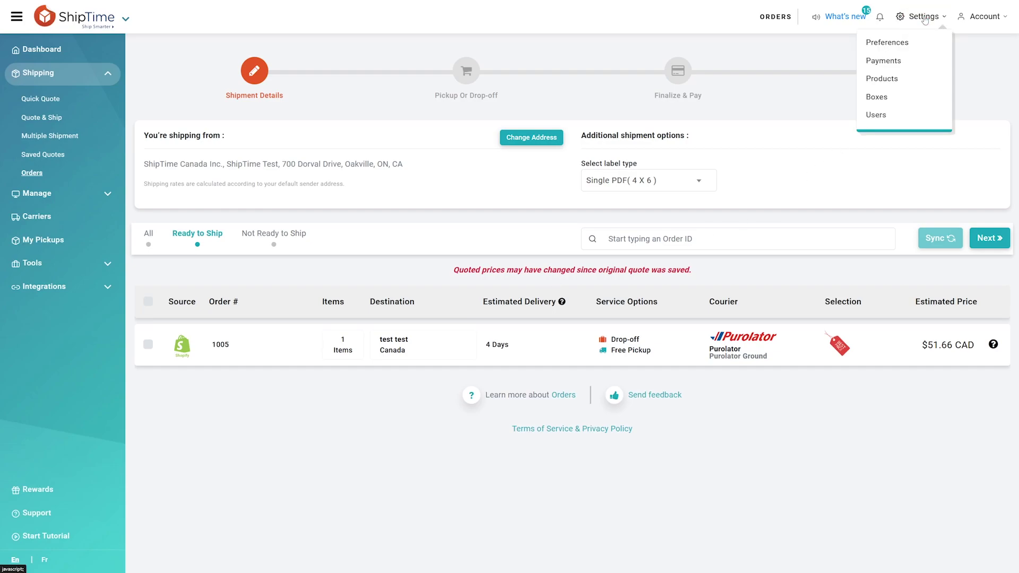
pyautogui.click(882, 79)
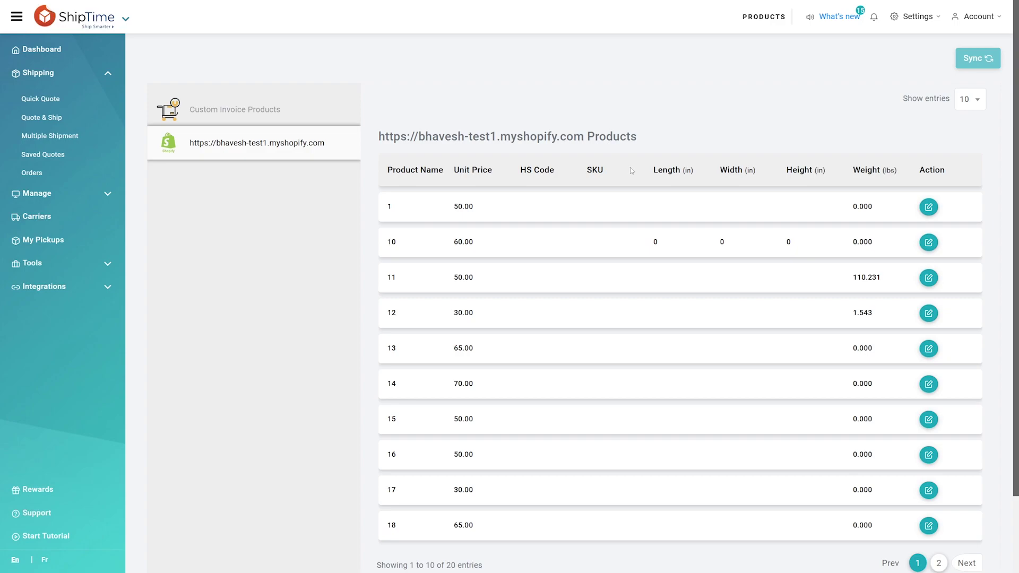
pyautogui.click(915, 18)
pyautogui.click(873, 99)
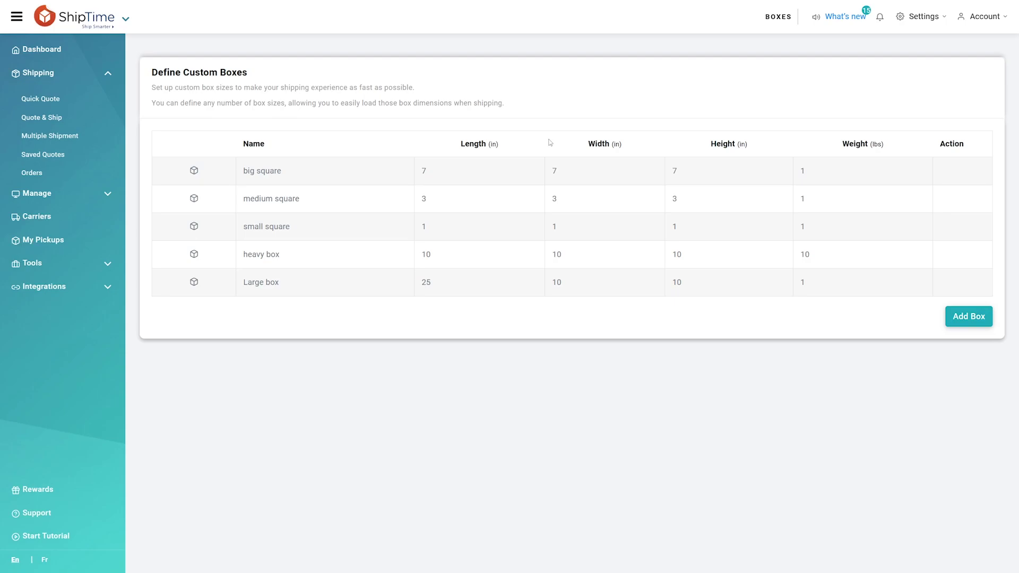
# Step: List Not Ready to Ship orders and inspect order 1004's box dimensions, cancelling without changes
pyautogui.click(33, 173)
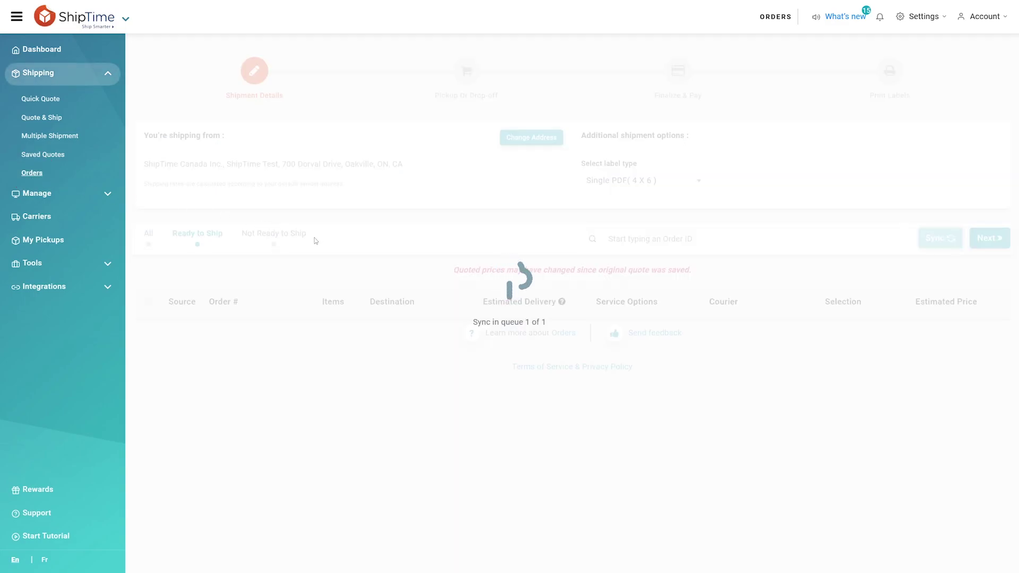
pyautogui.click(274, 240)
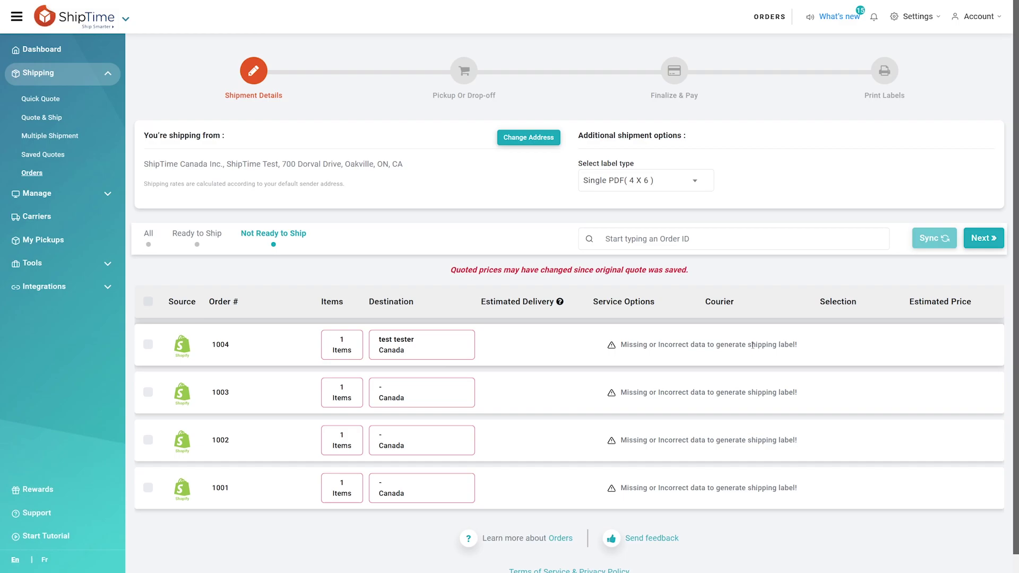
pyautogui.click(342, 345)
pyautogui.scroll(-1, 478, 418)
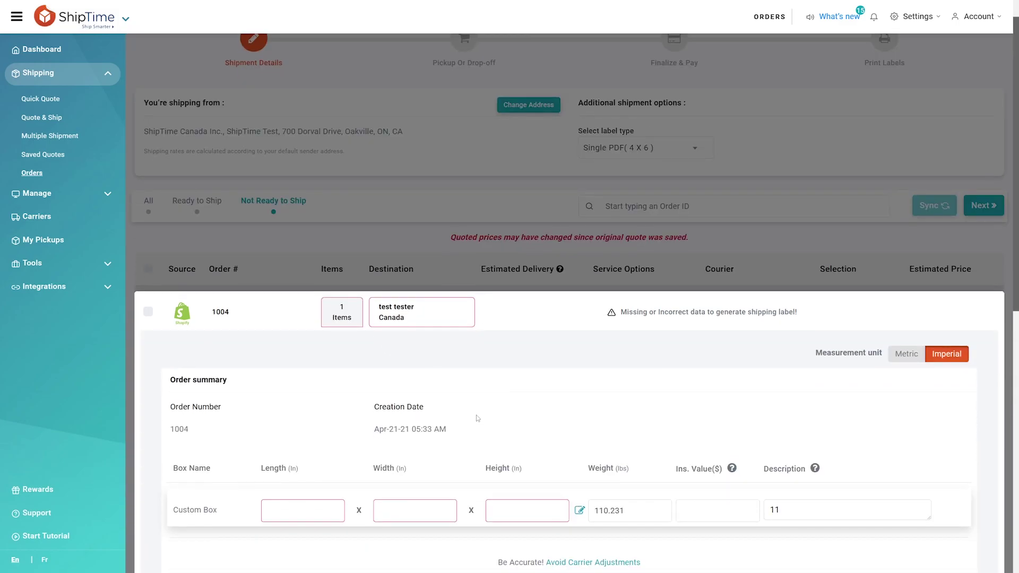
pyautogui.scroll(-4, 477, 419)
pyautogui.click(318, 289)
pyautogui.click(419, 286)
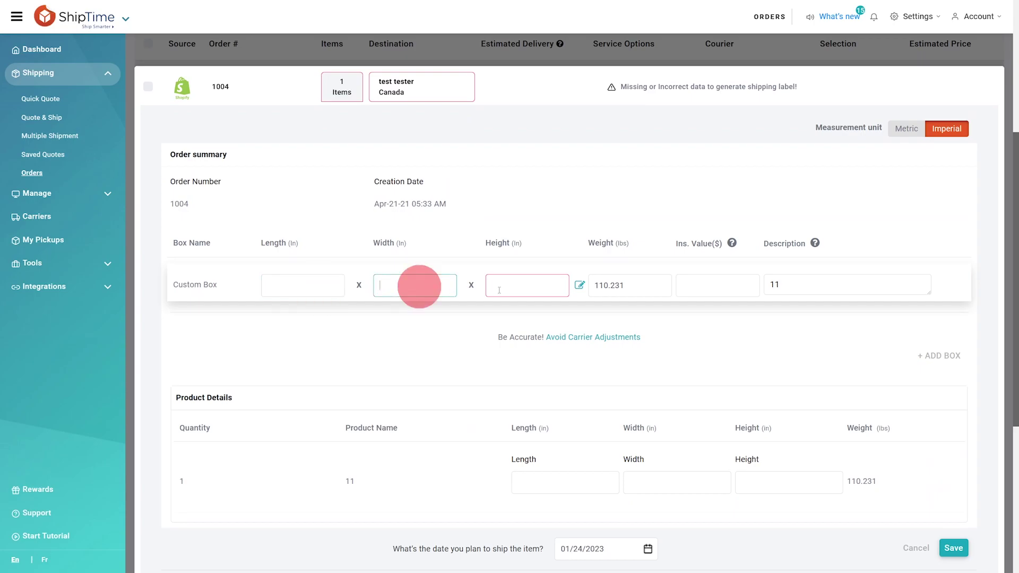
pyautogui.click(527, 287)
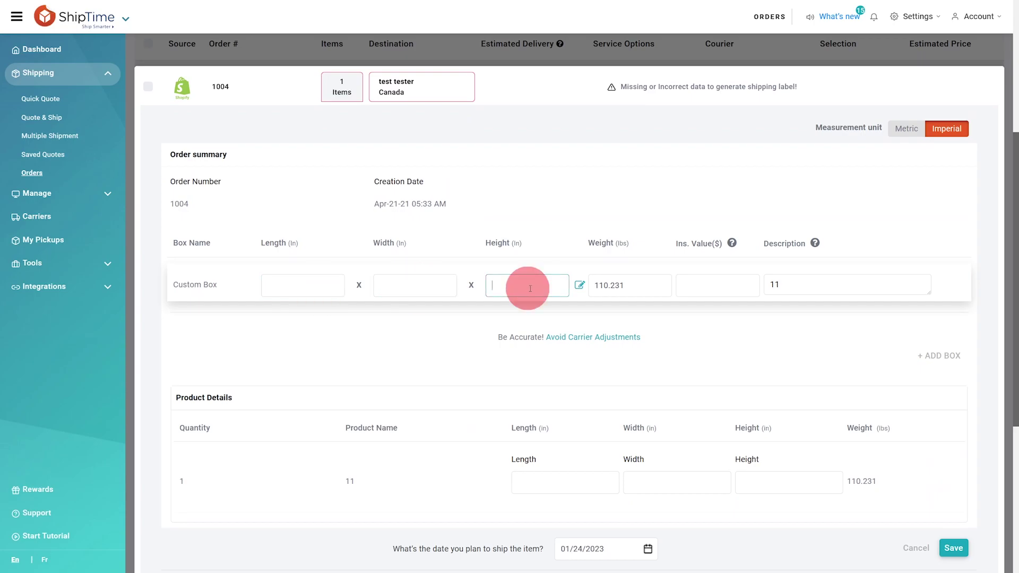
pyautogui.click(926, 549)
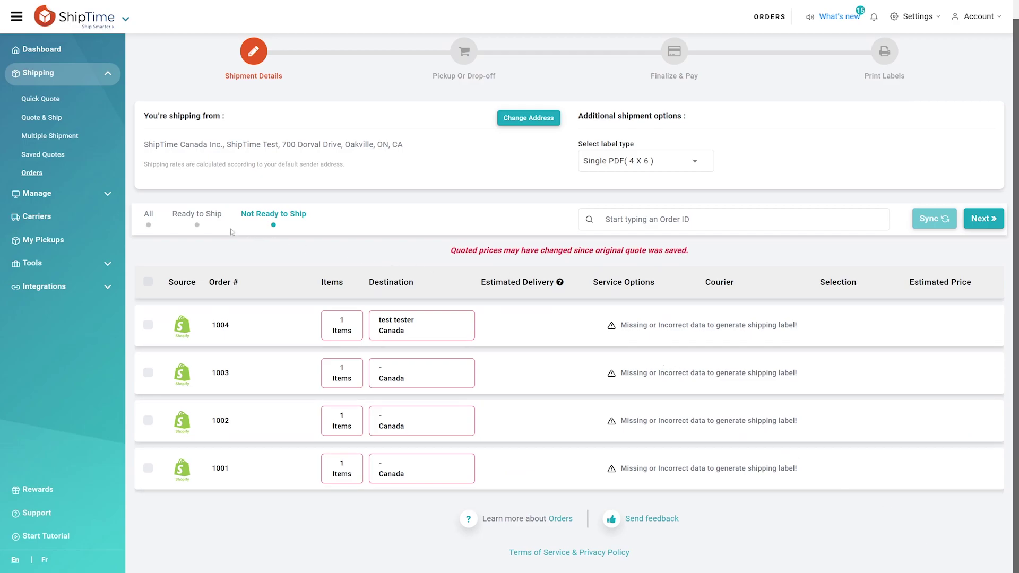
# Step: Show the Ready to Ship orders list
pyautogui.click(198, 220)
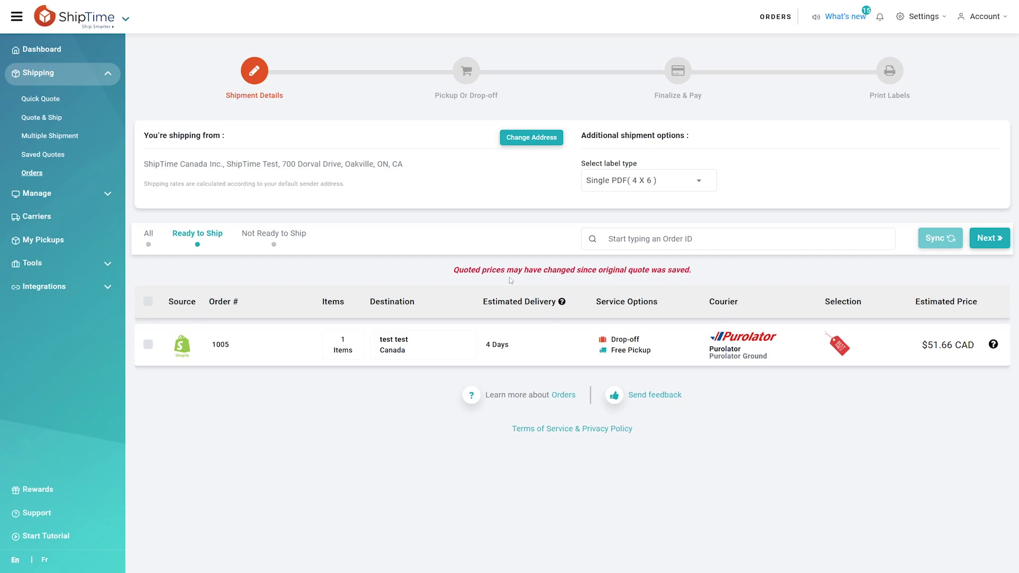
pyautogui.click(333, 303)
pyautogui.click(334, 302)
pyautogui.click(391, 303)
pyautogui.click(392, 302)
pyautogui.moveTo(414, 344)
pyautogui.moveTo(799, 356)
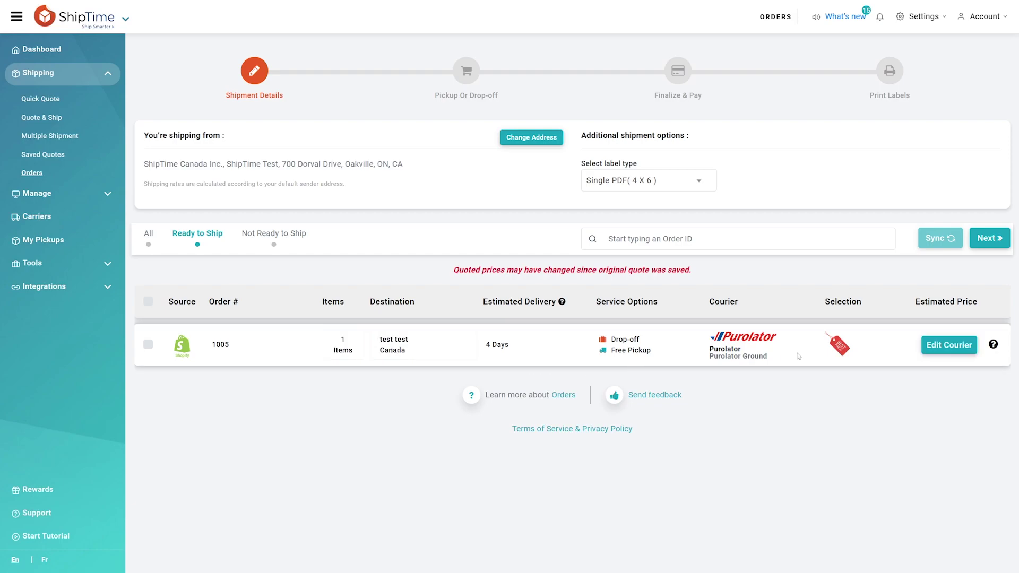
pyautogui.click(948, 357)
# Step: Tick order 1005 for shipping labels and continue
pyautogui.click(148, 345)
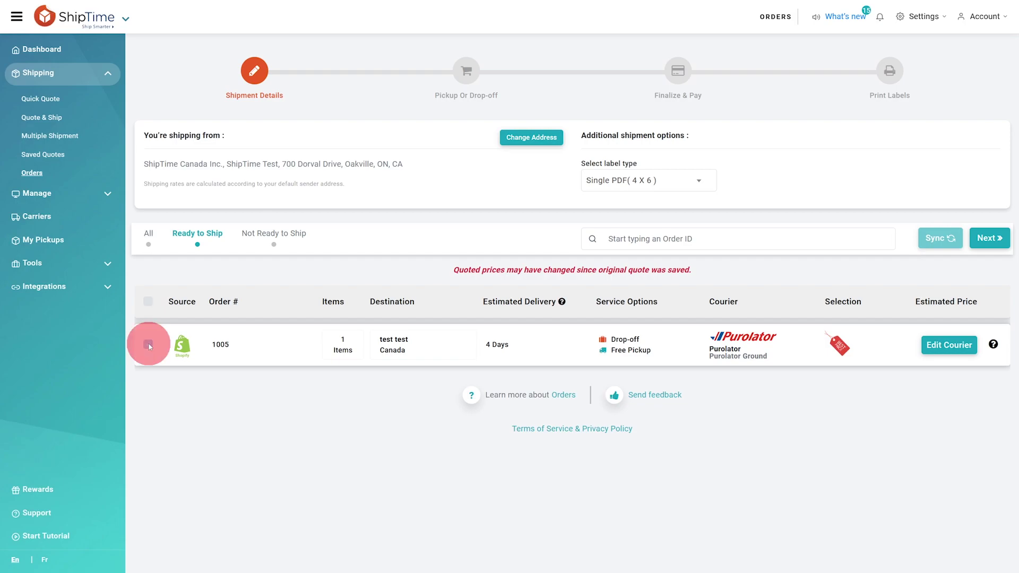
pyautogui.click(989, 249)
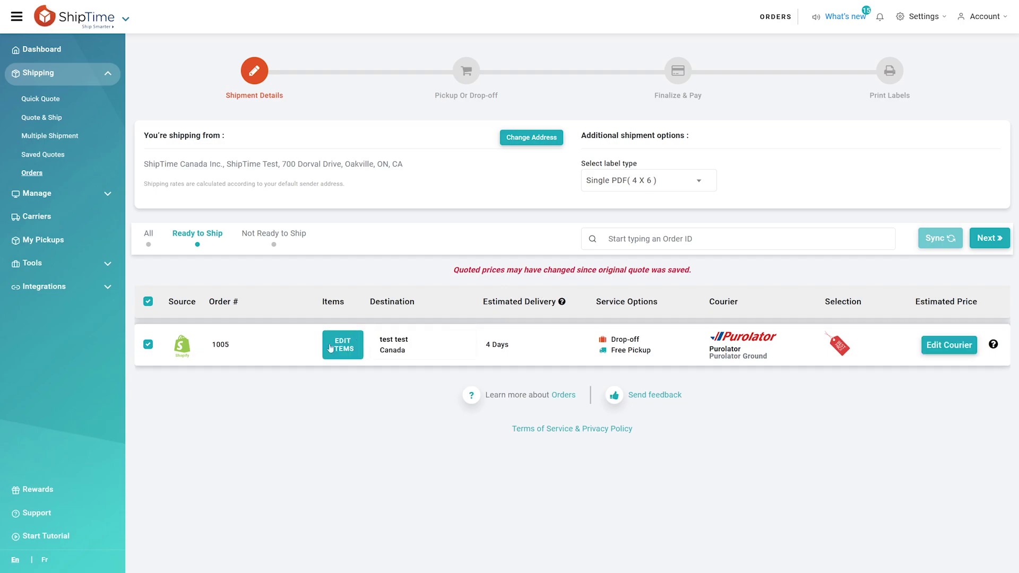
pyautogui.click(36, 517)
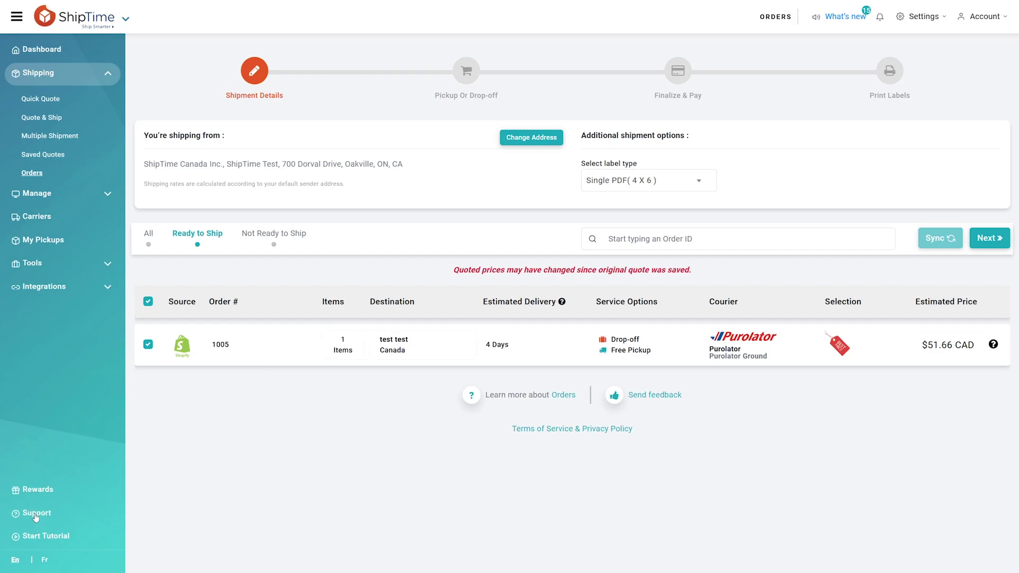
pyautogui.click(35, 517)
pyautogui.click(36, 517)
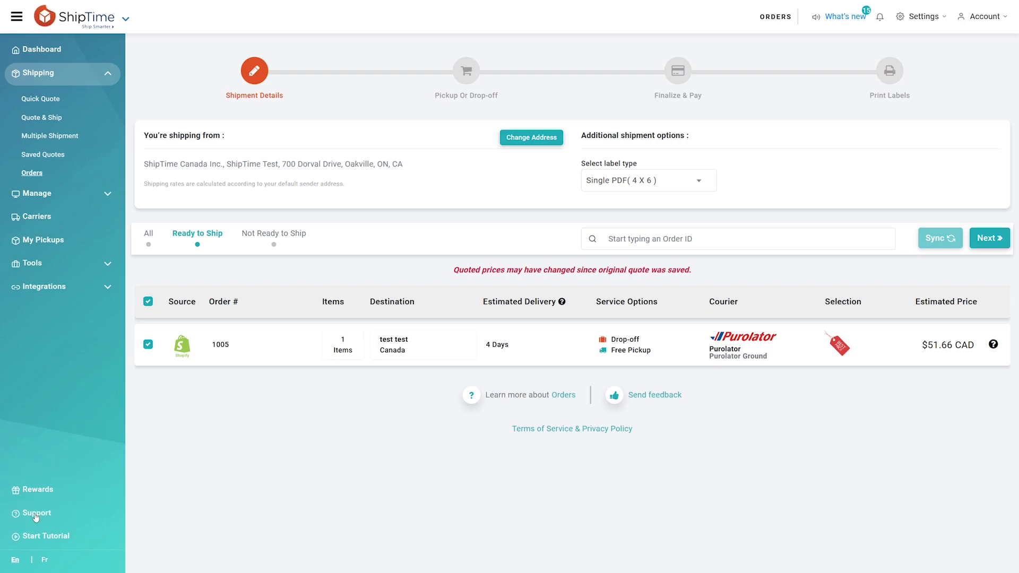